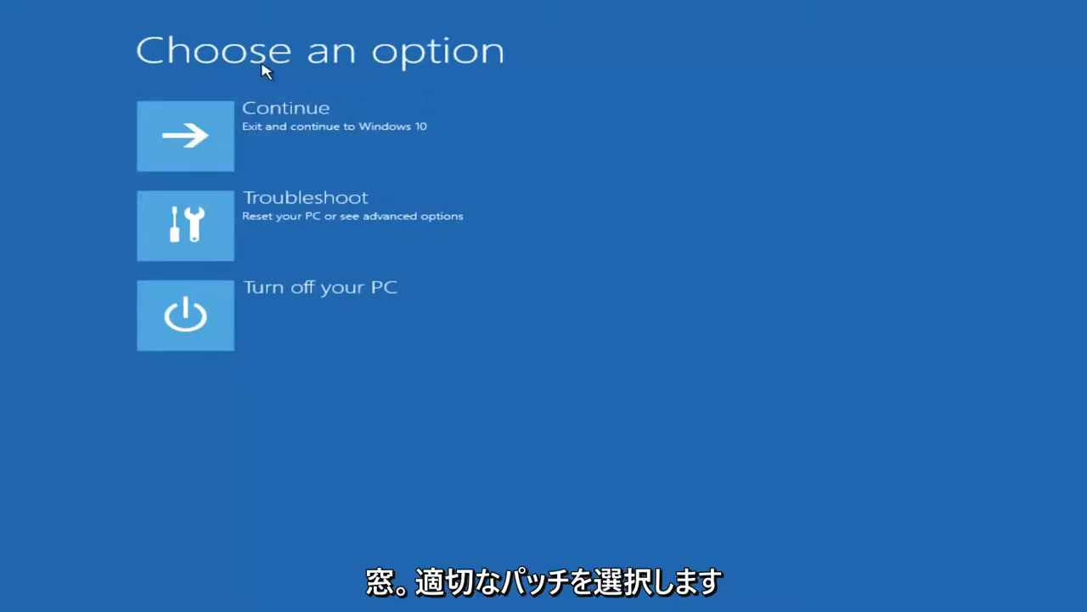
Go from Troubleshoot into the Advanced options page listing the recovery tools
click(254, 216)
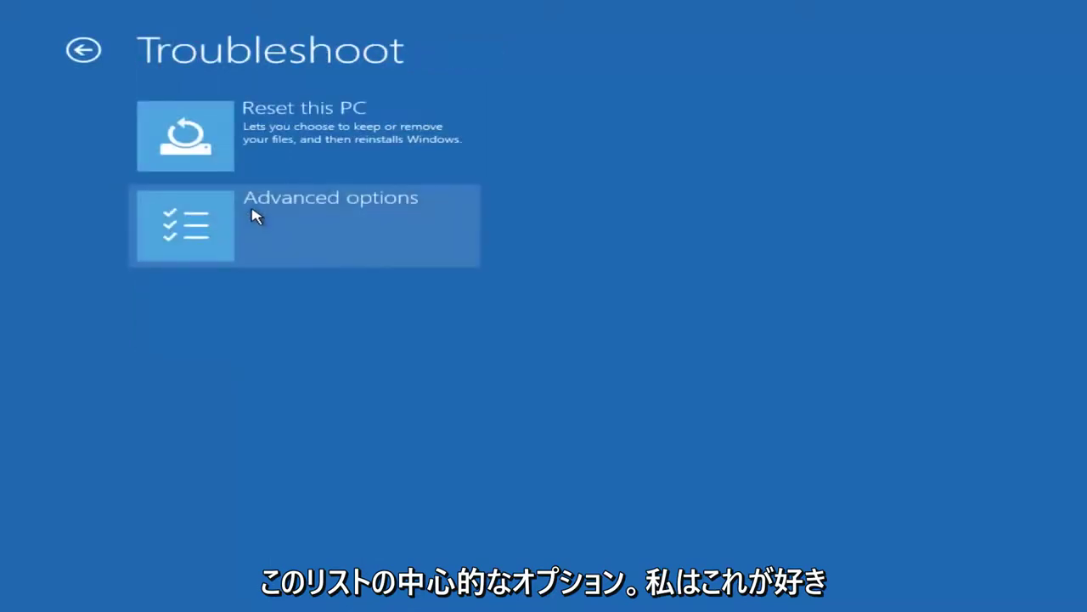
click(263, 215)
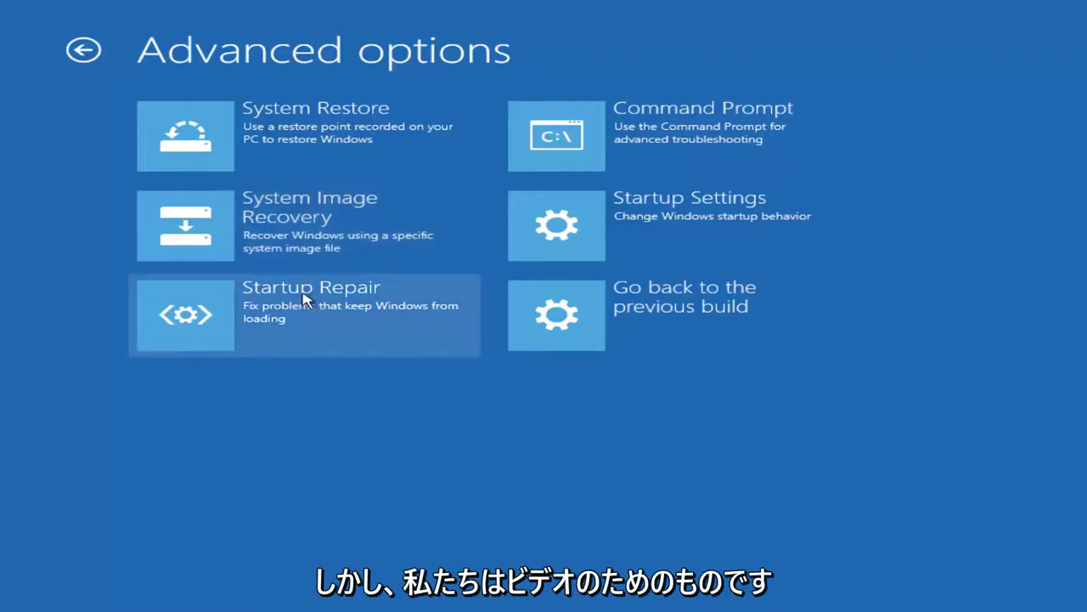
Start Startup Repair so Windows begins diagnosing the PC
click(262, 316)
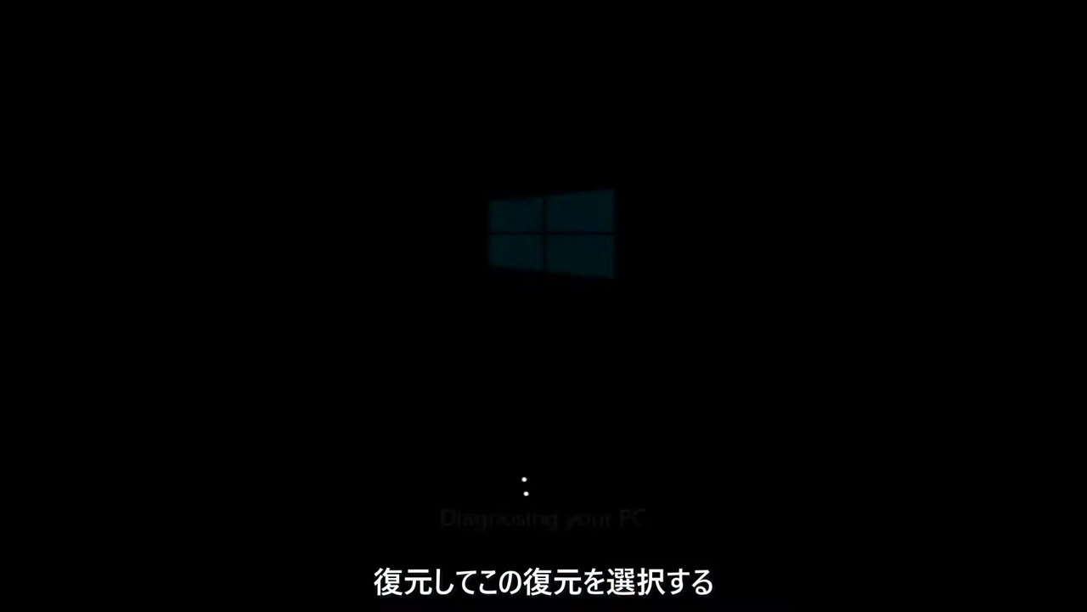